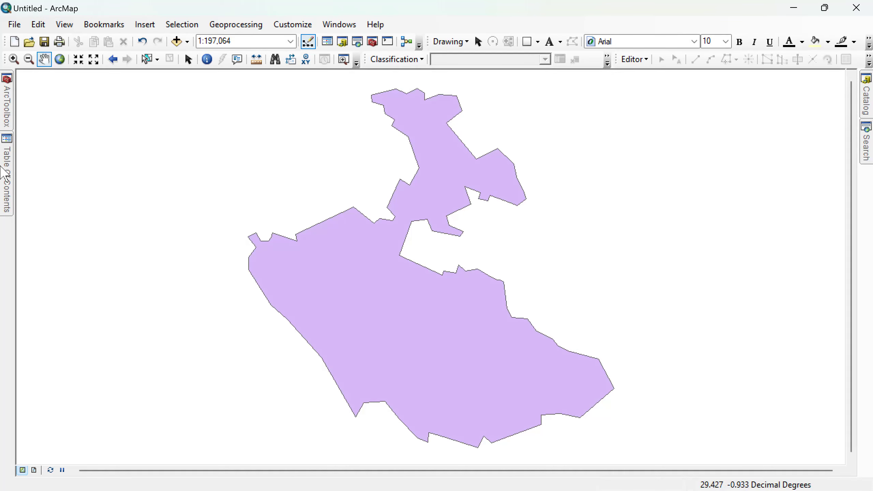
Open ArcToolbox and launch Project from Data Management Tools > Projections and Transformations
mouse_move(6, 171)
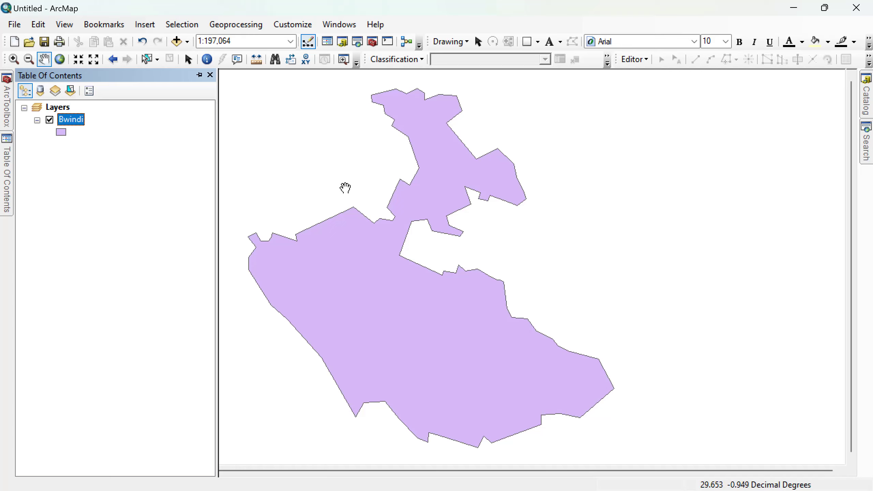
drag(406, 321, 484, 295)
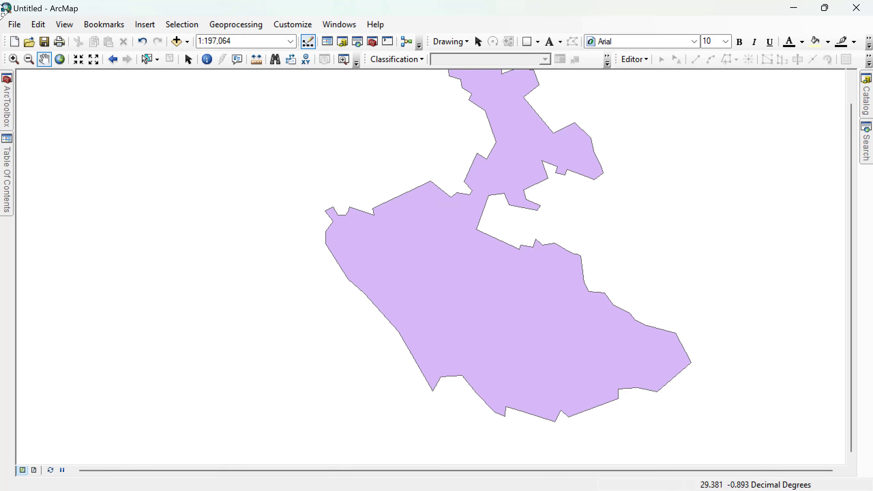
drag(507, 151, 523, 188)
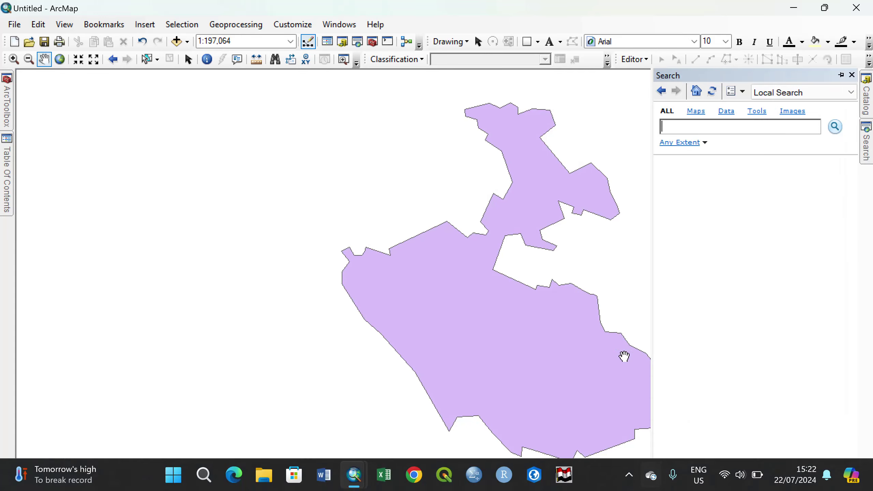
drag(507, 309, 472, 302)
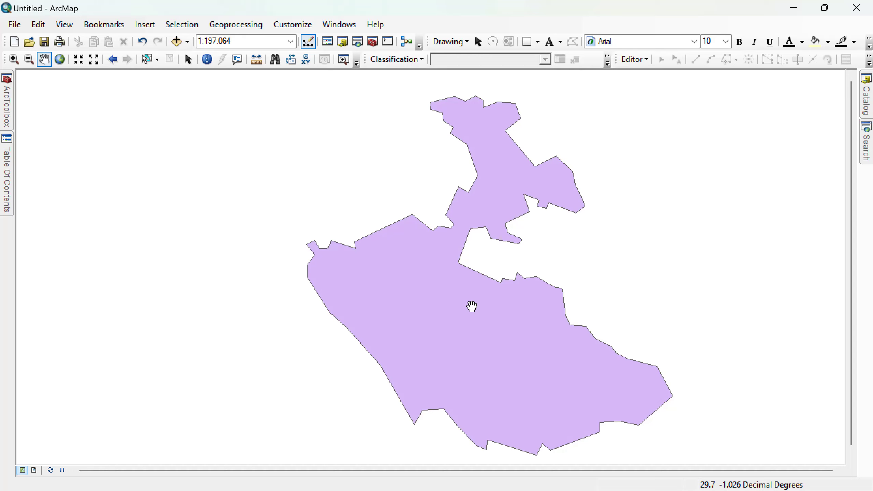
click(15, 108)
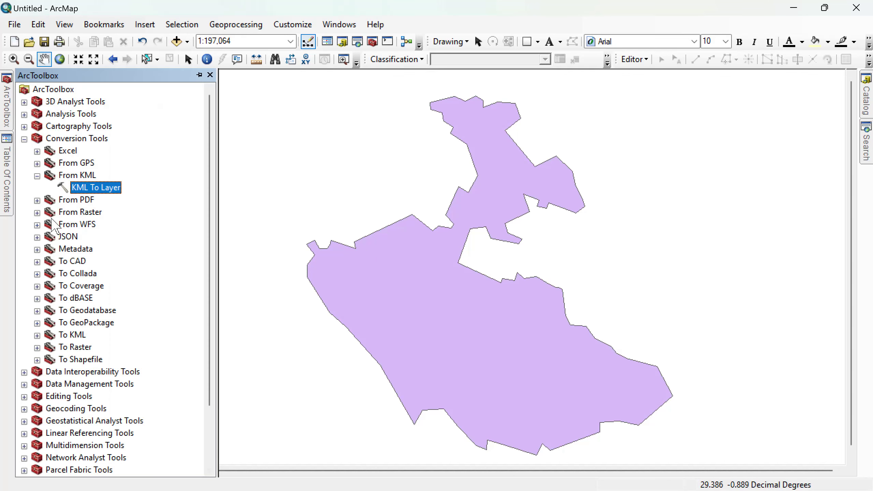
click(24, 139)
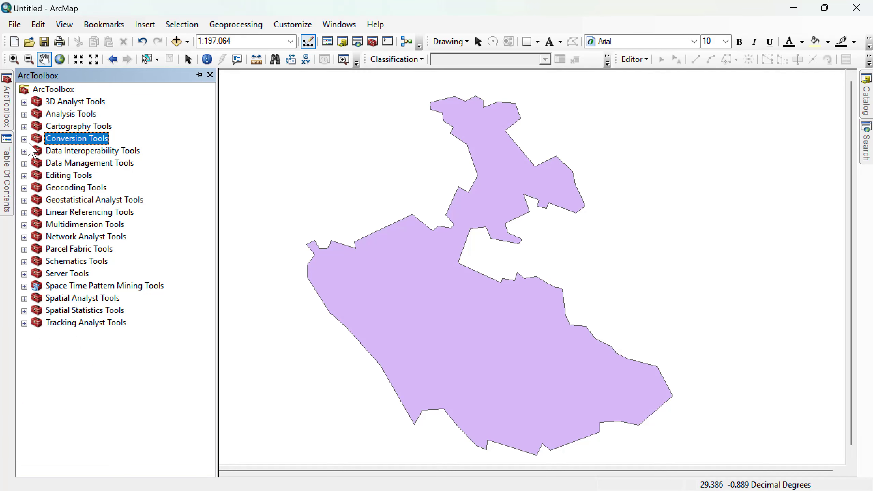
click(24, 163)
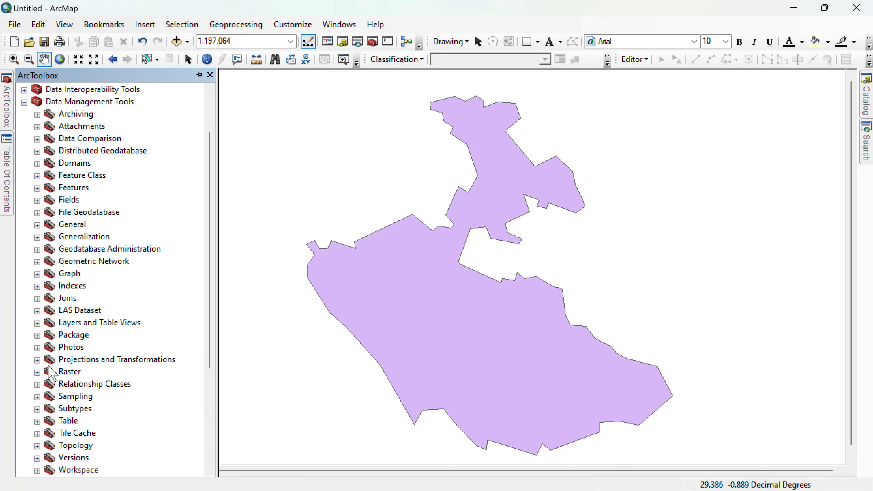
click(37, 361)
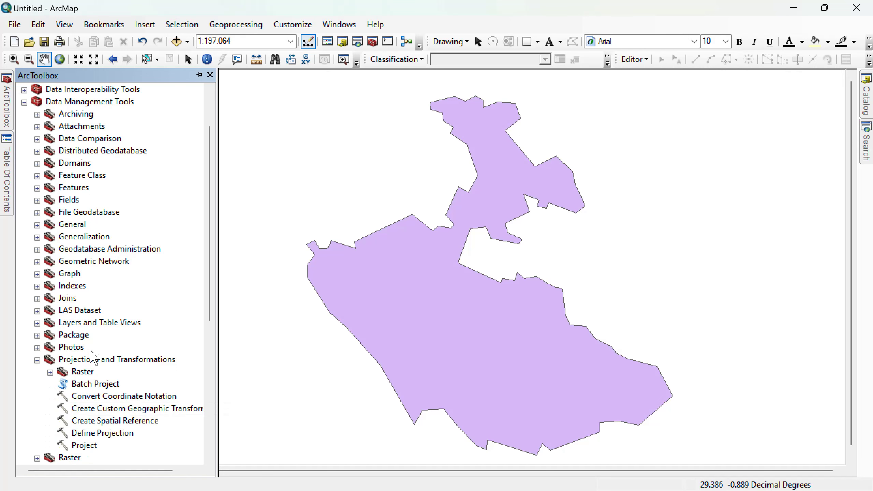
double_click(90, 445)
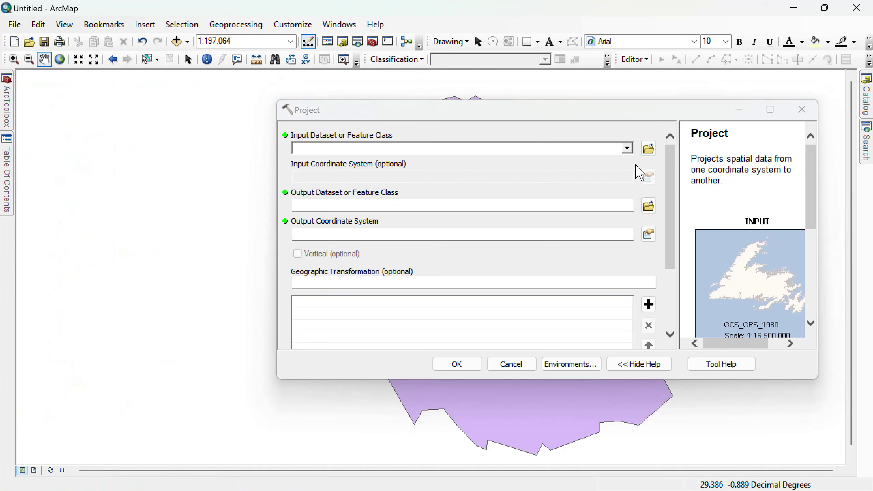
Pick Bwindi as the Project input dataset and open the output coordinate system chooser
click(6, 156)
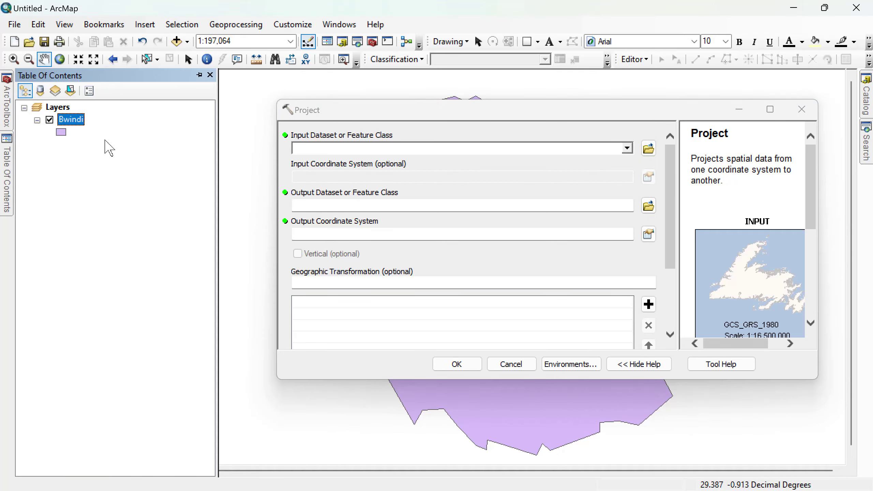
click(627, 148)
click(332, 166)
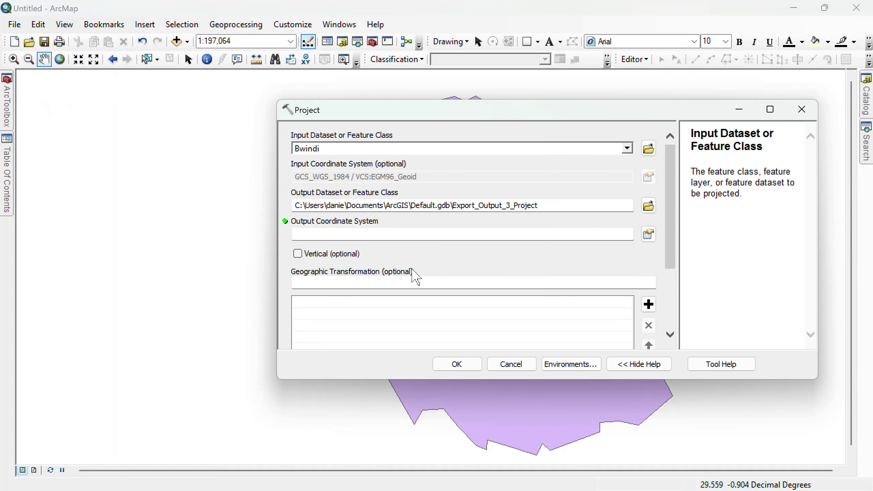
click(649, 235)
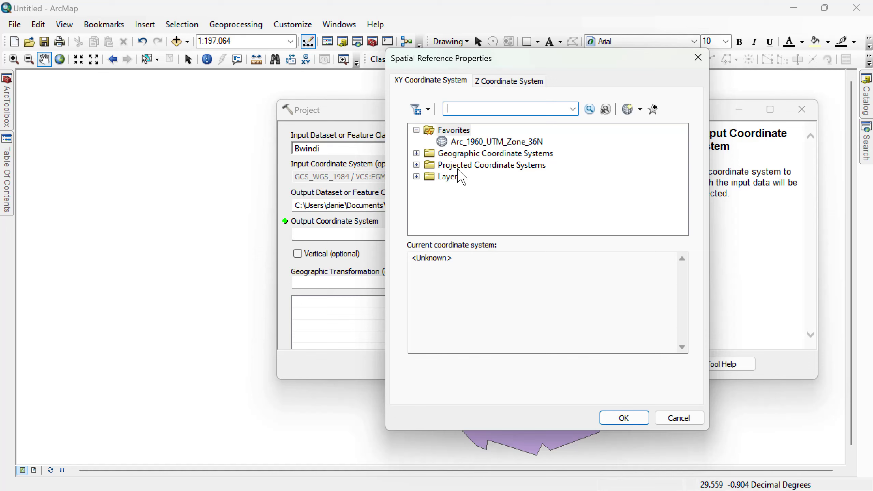
Choose WGS 1984 UTM Zone 36N under Projected > UTM > WGS 1984 > Northern Hemisphere
double_click(481, 166)
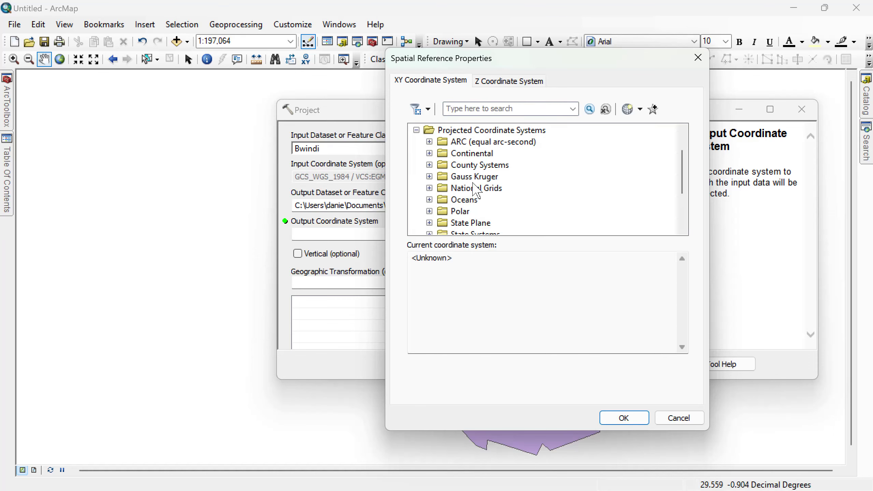
scroll(476, 192, down, 2)
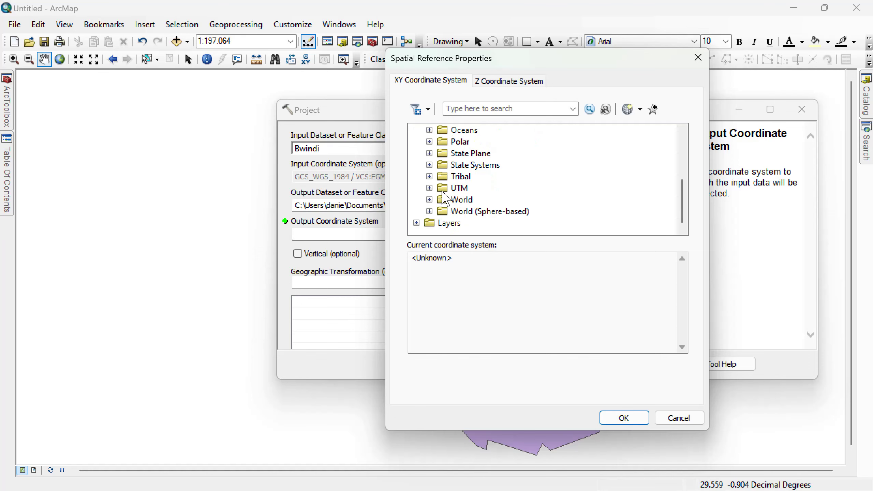
click(430, 189)
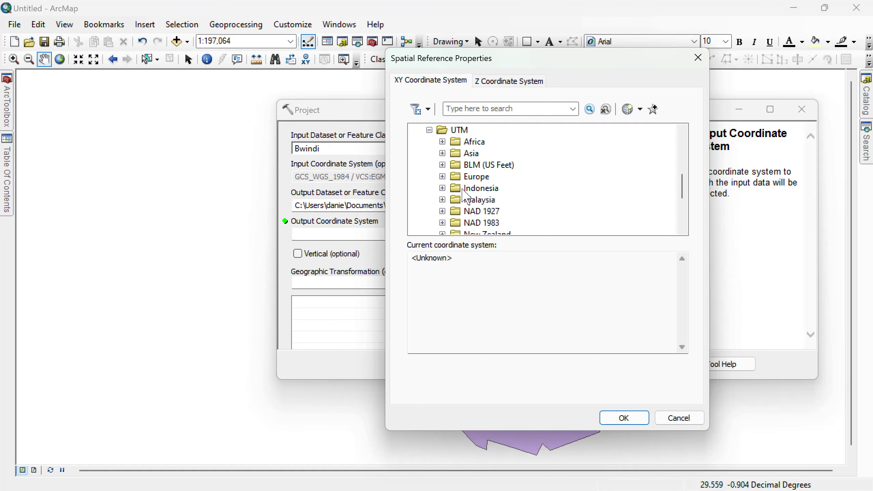
scroll(438, 194, down, 3)
click(443, 188)
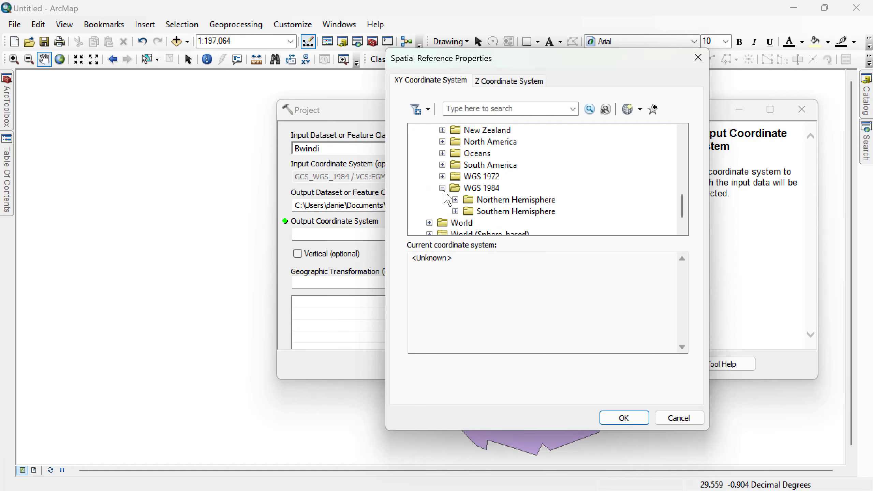
click(455, 200)
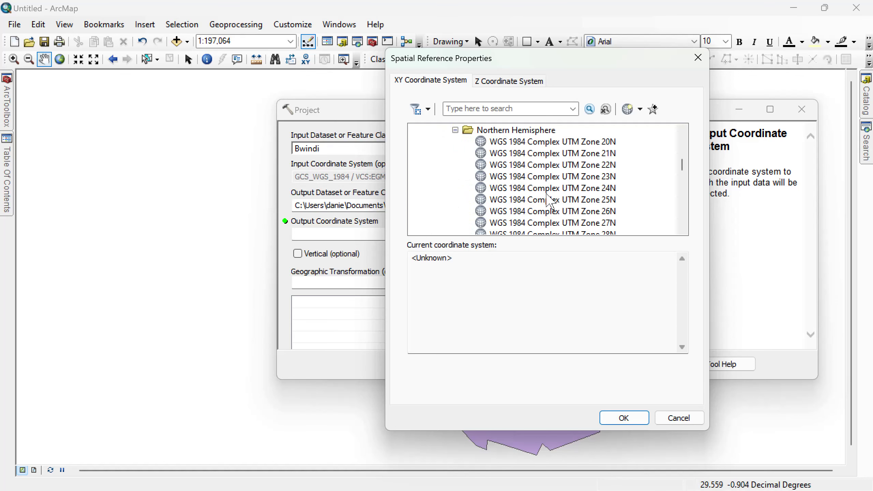
scroll(549, 203, down, 20)
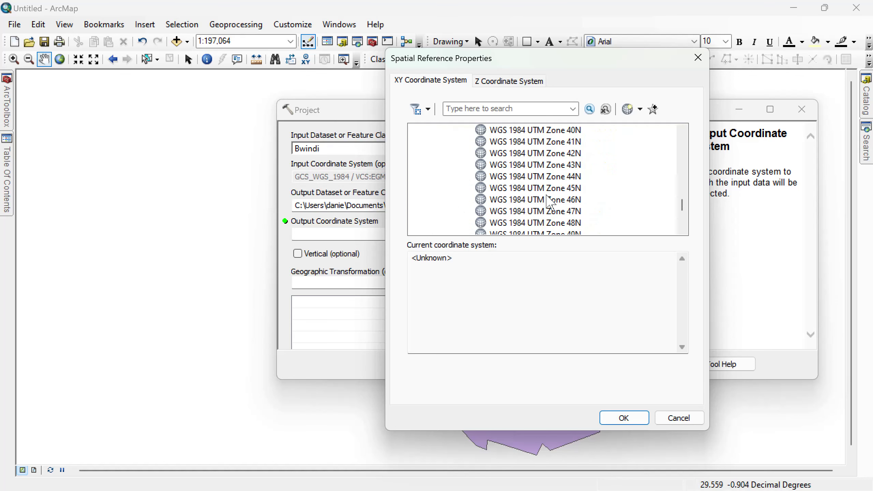
scroll(549, 203, down, 5)
scroll(551, 203, up, 5)
scroll(551, 203, up, 2)
click(539, 142)
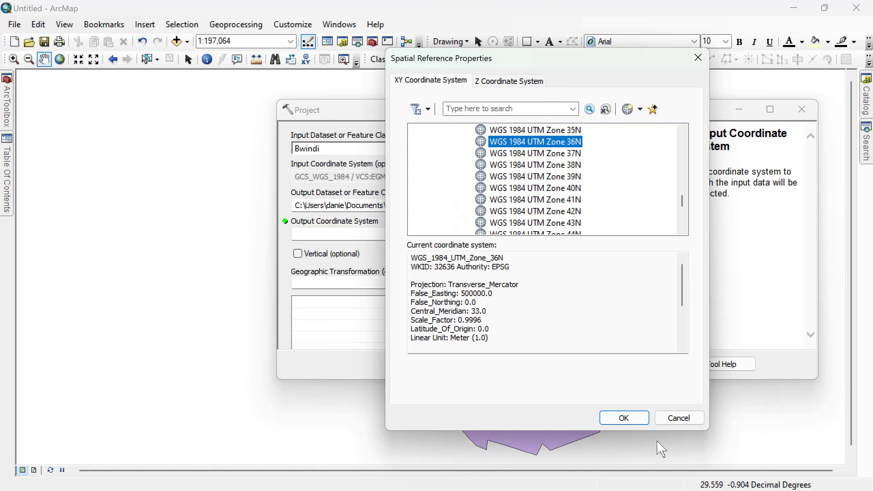
click(637, 419)
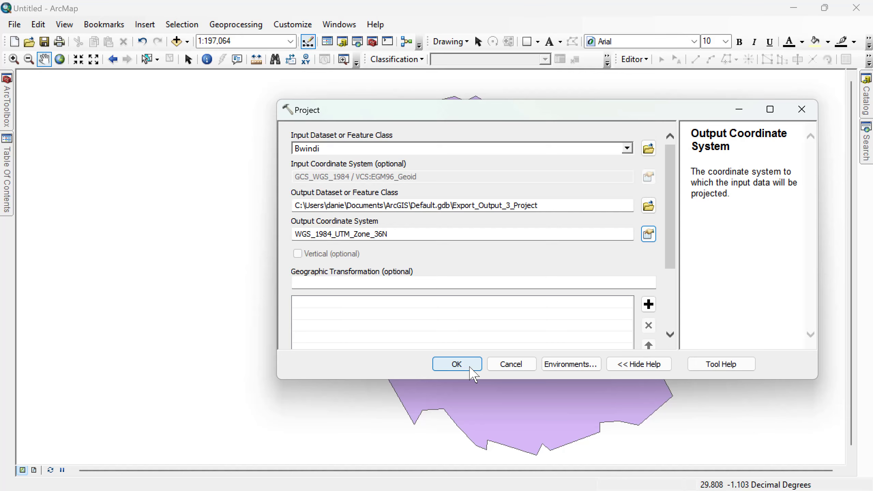
Run Project so Export_Output_3_Project is added to the map in UTM Zone 36N
click(470, 367)
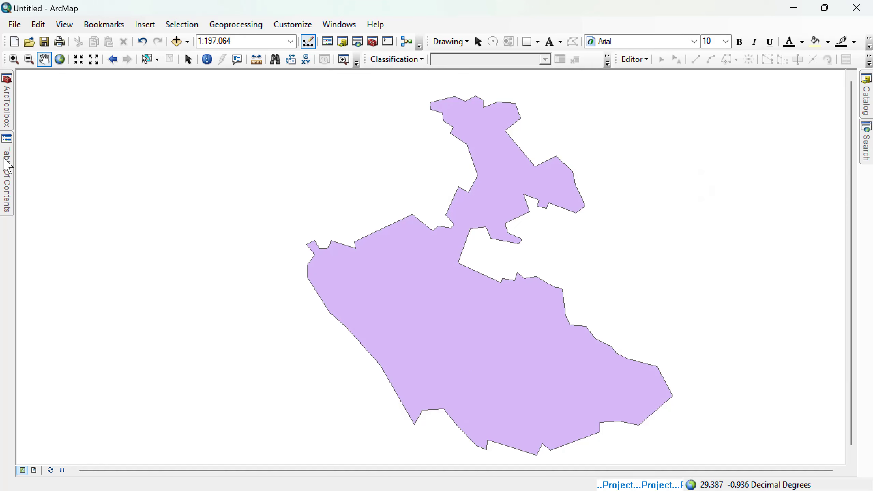
mouse_move(8, 165)
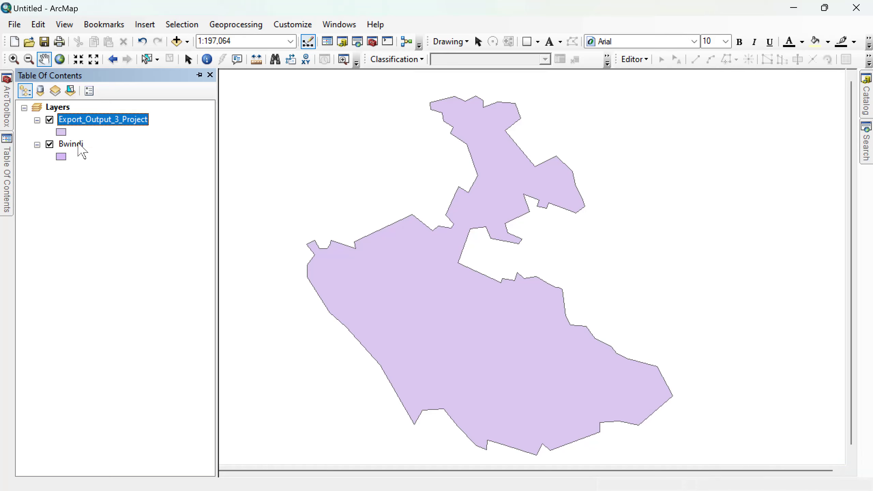
Open the Export_Output_3_Project attribute table, maximize it, and choose Add Field from Table Options
right_click(88, 129)
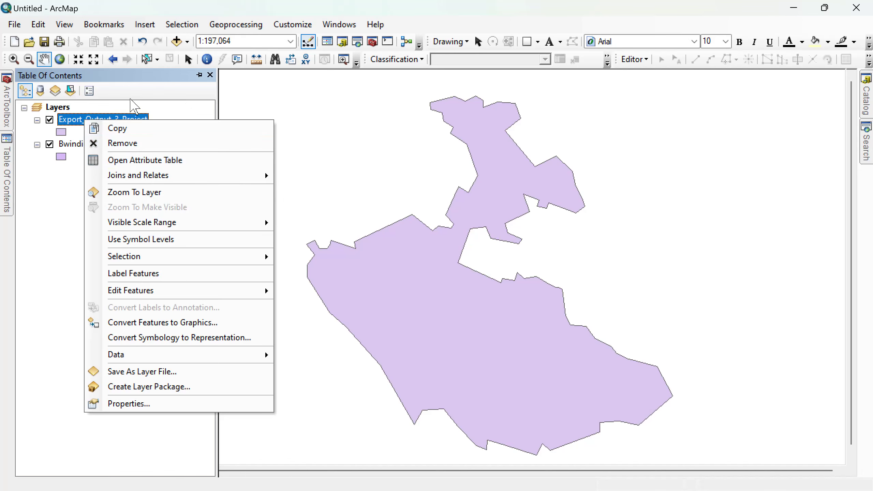
click(146, 161)
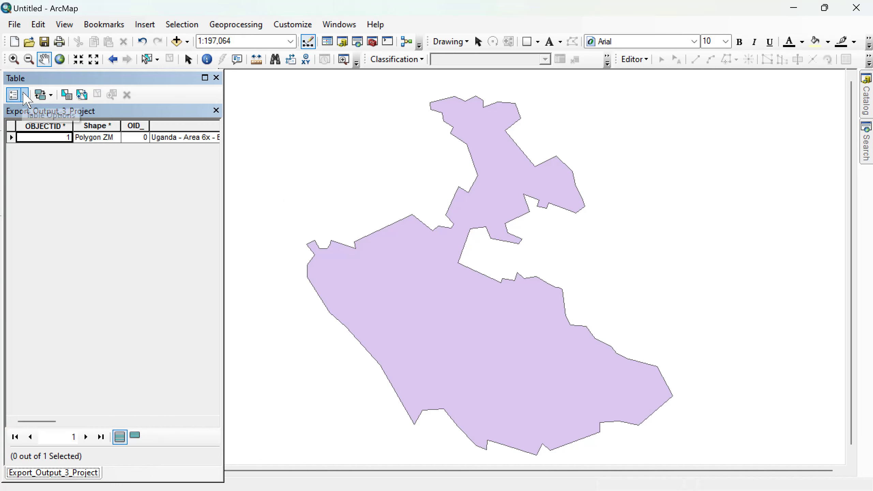
click(24, 93)
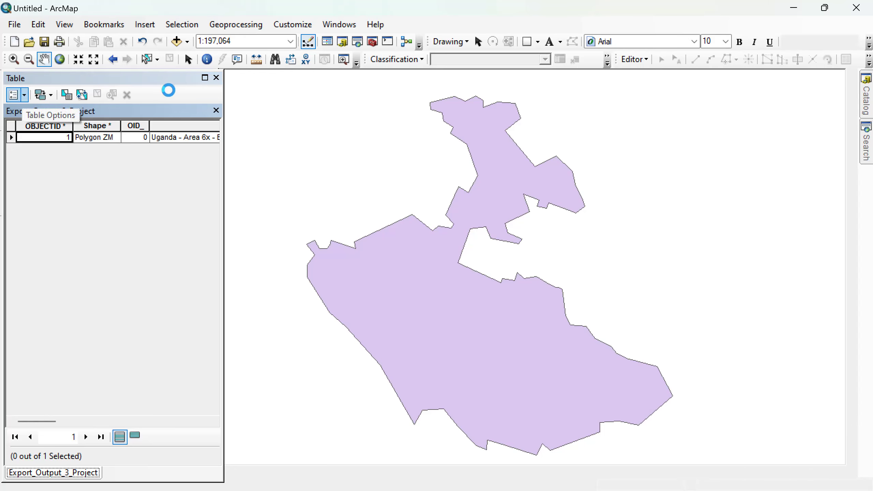
click(205, 78)
click(205, 77)
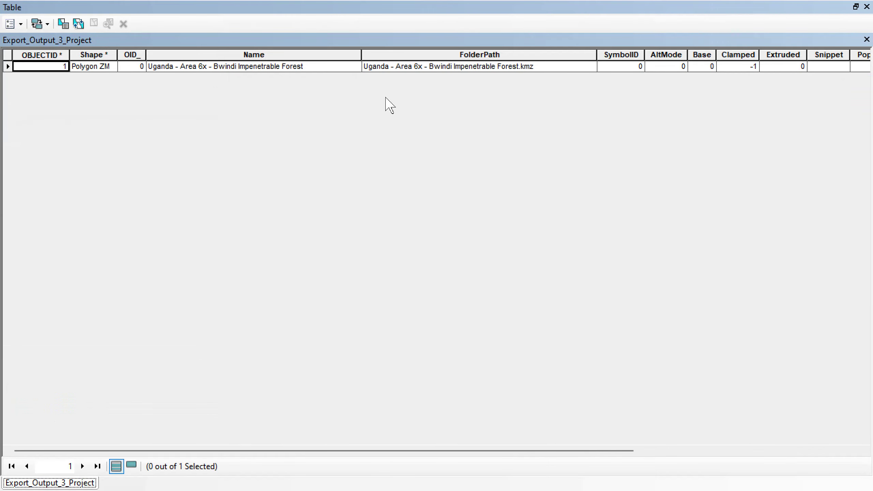
click(21, 24)
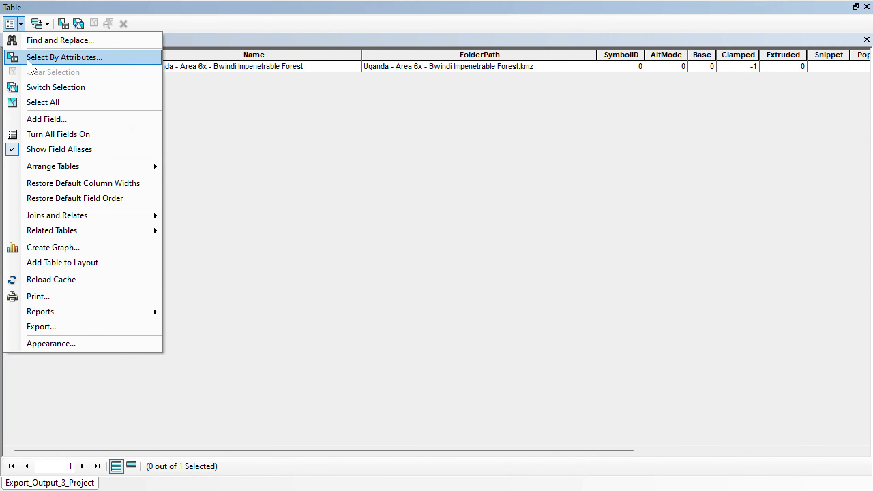
click(39, 119)
Create a Double-type field named Area in the attribute table
text(Area)
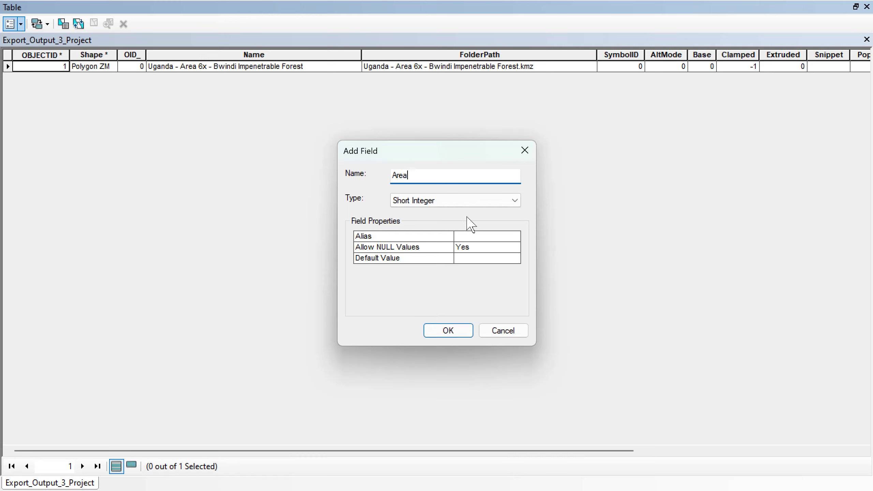
click(447, 203)
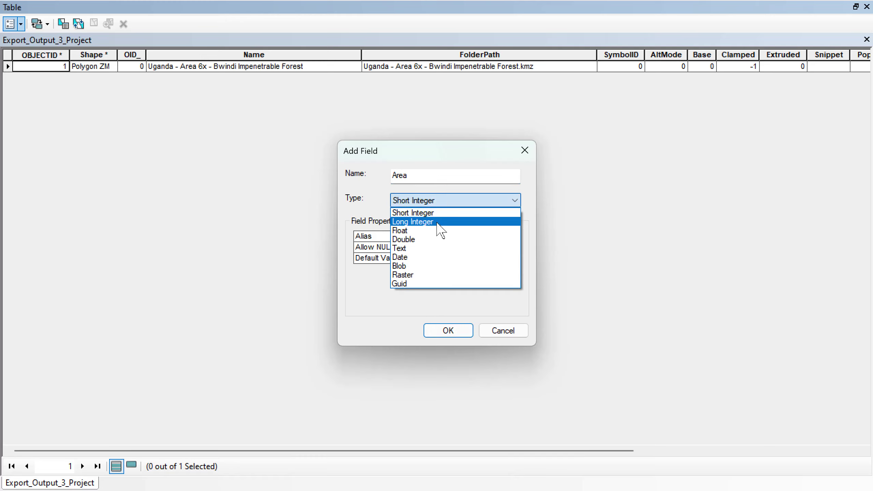
click(426, 240)
click(448, 331)
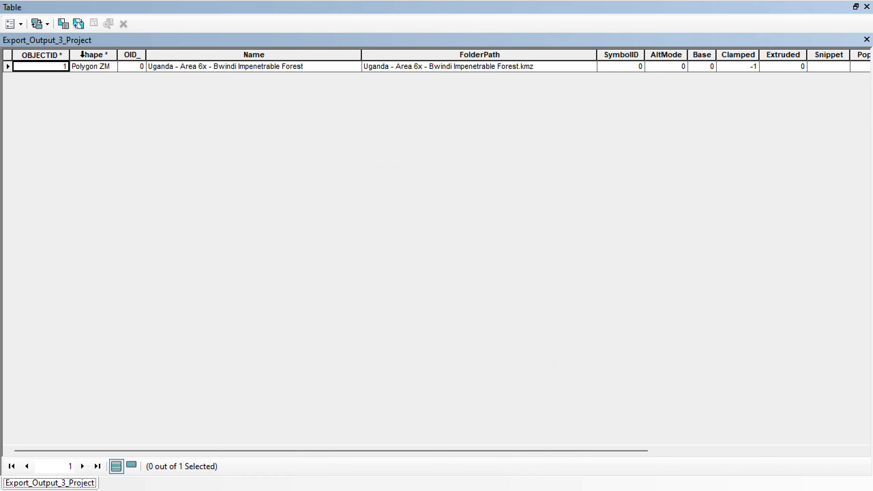
drag(598, 450, 857, 451)
Calculate Geometry on the Area field as area in Hectares, yielding 33035.722939
click(777, 55)
right_click(777, 55)
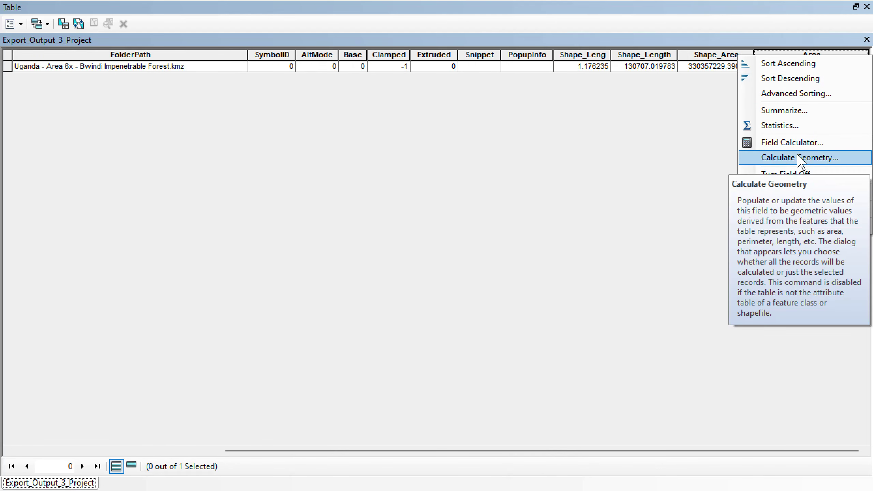
click(777, 158)
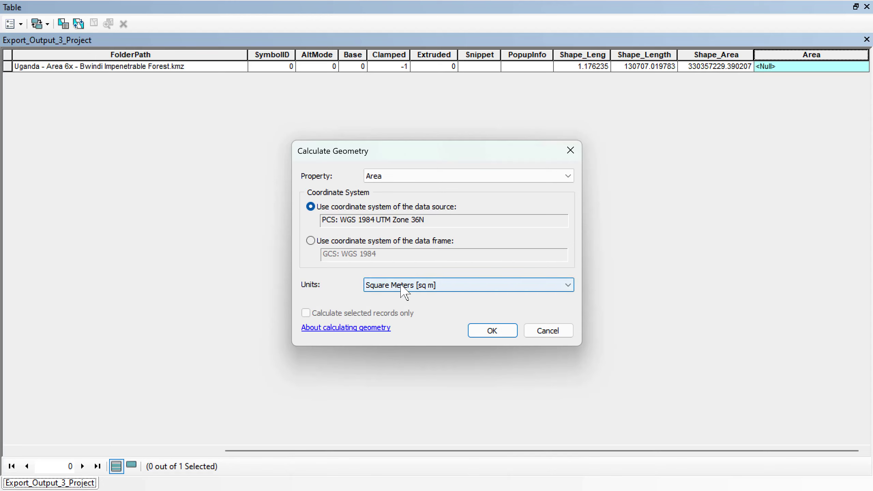
click(559, 286)
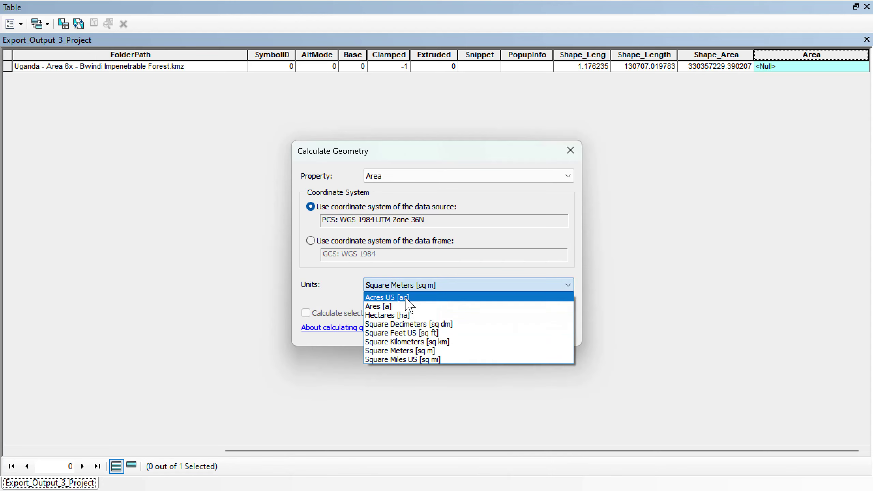
click(392, 315)
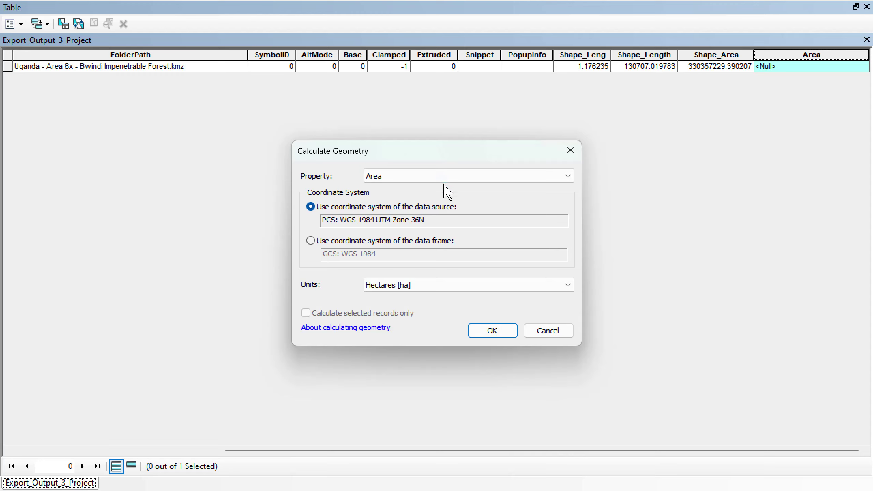
click(478, 336)
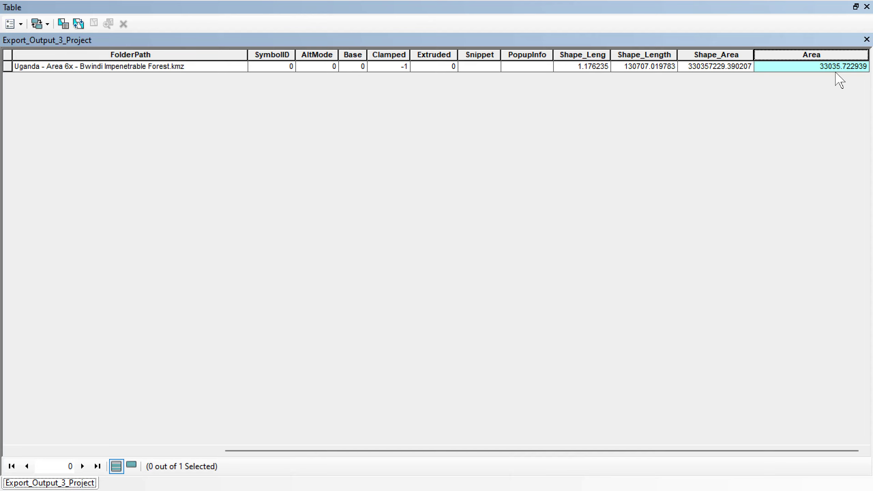
Close the attribute table, then reopen it to review the Area value and close it again
click(866, 39)
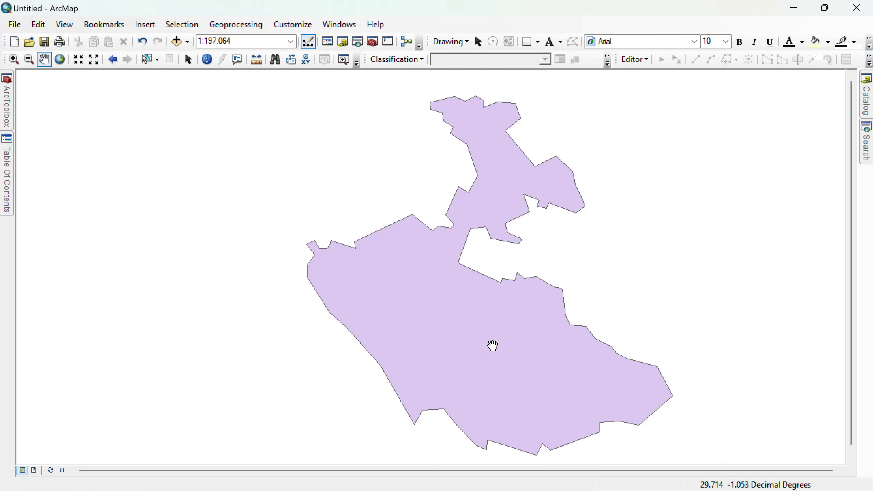
scroll(488, 343, down, 1)
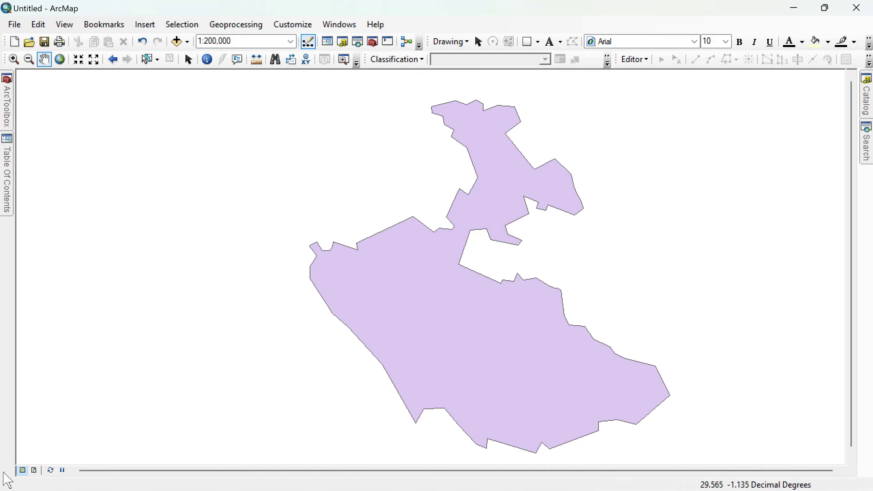
click(5, 181)
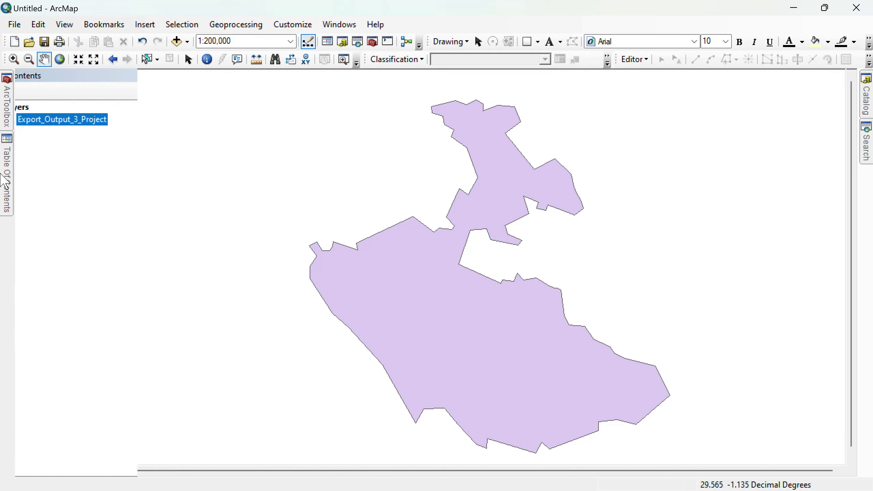
right_click(101, 121)
click(207, 158)
drag(598, 451, 872, 443)
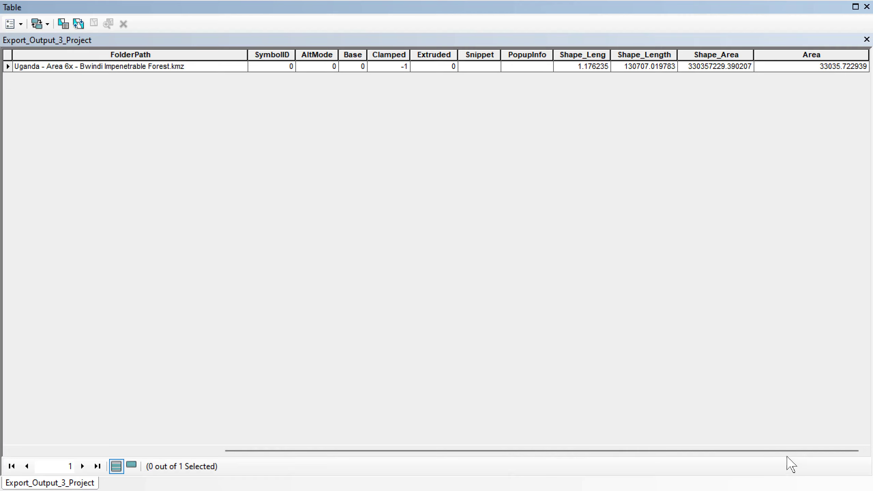
scroll(756, 467, left, 3)
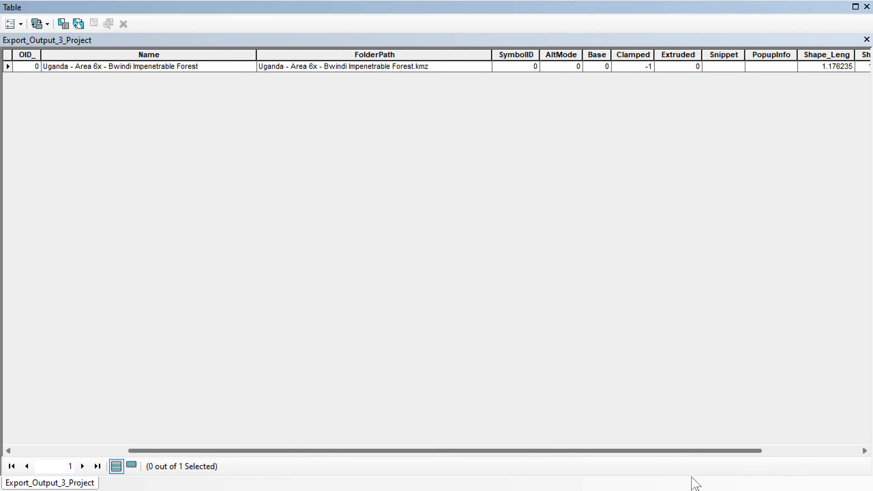
click(866, 40)
Bring up the screen recorder's controls from the hidden system tray icons
mouse_move(436, 487)
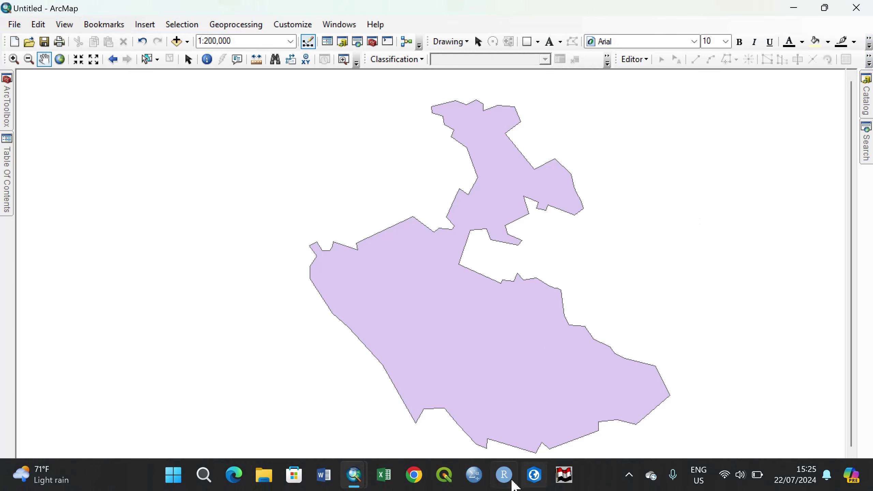
click(629, 476)
click(574, 409)
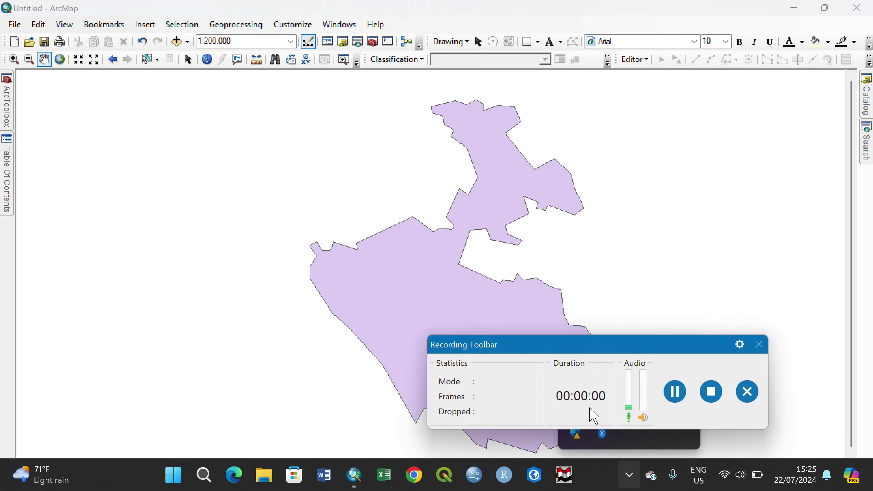